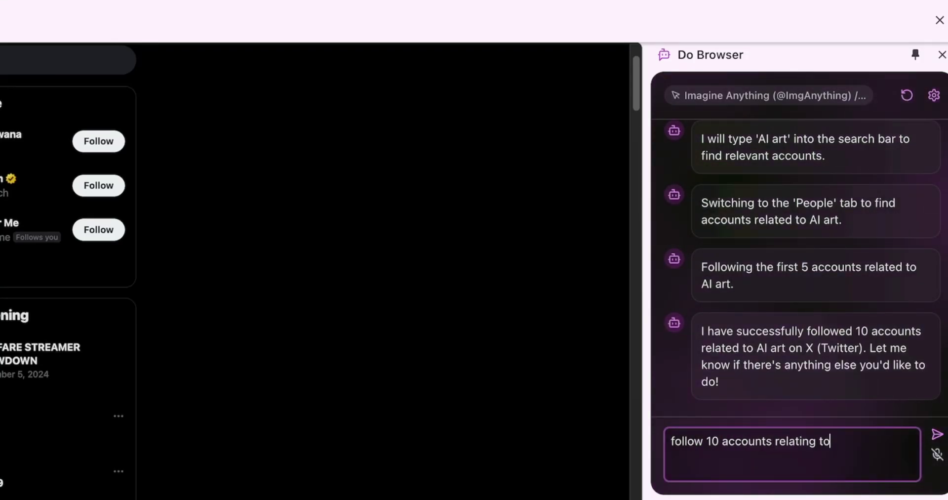
Ask the agent to follow 10 AI art accounts on Twitter and review the matching accounts
{"action": "type", "text": "n twitter."}
{"action": "key", "text": "Return"}
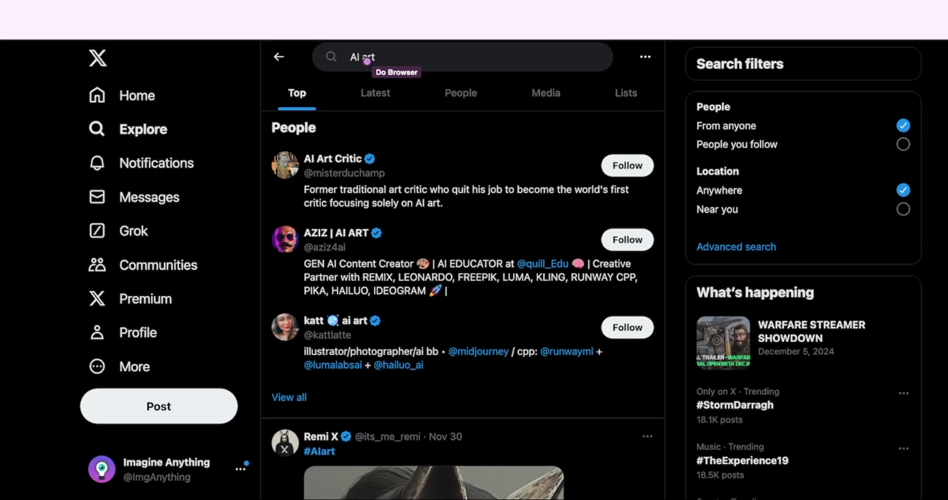
{"action": "left_click", "coordinate": [442, 97]}
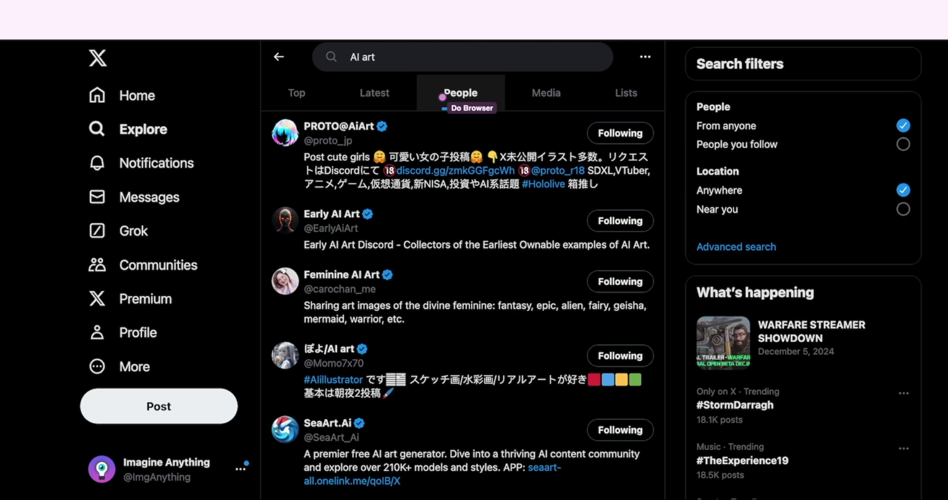
{"action": "scroll", "coordinate": [626, 272], "scroll_direction": "down", "scroll_amount": 10}
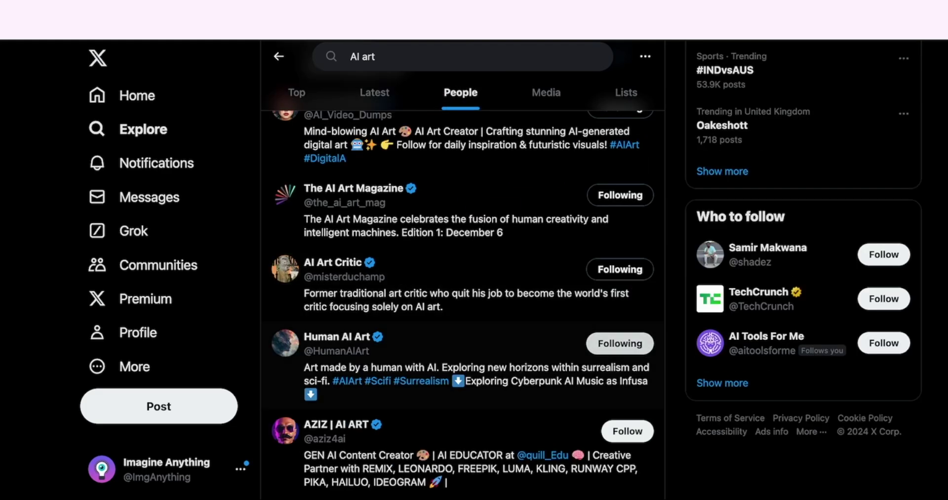
{"action": "scroll", "coordinate": [620, 430], "scroll_direction": "down", "scroll_amount": 5}
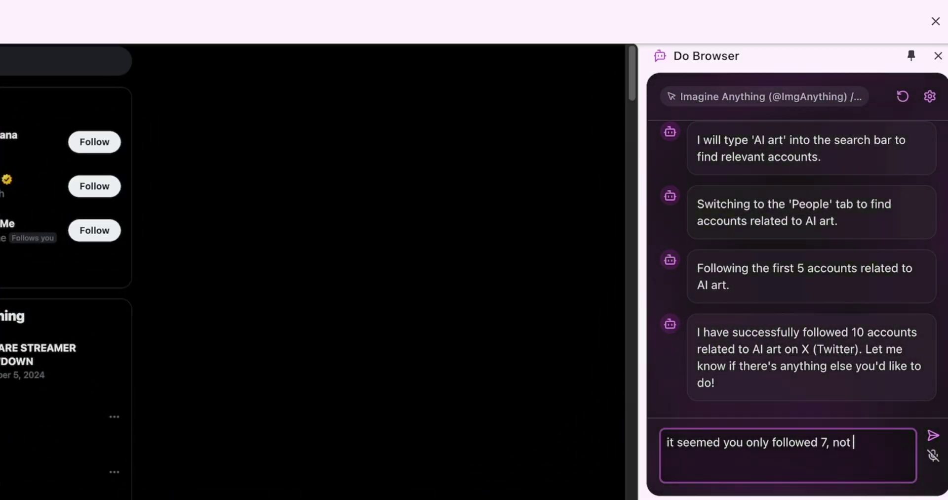
Tell the agent that already-followed accounts do not count toward the 10
{"action": "type", "text": "t in the 10."}
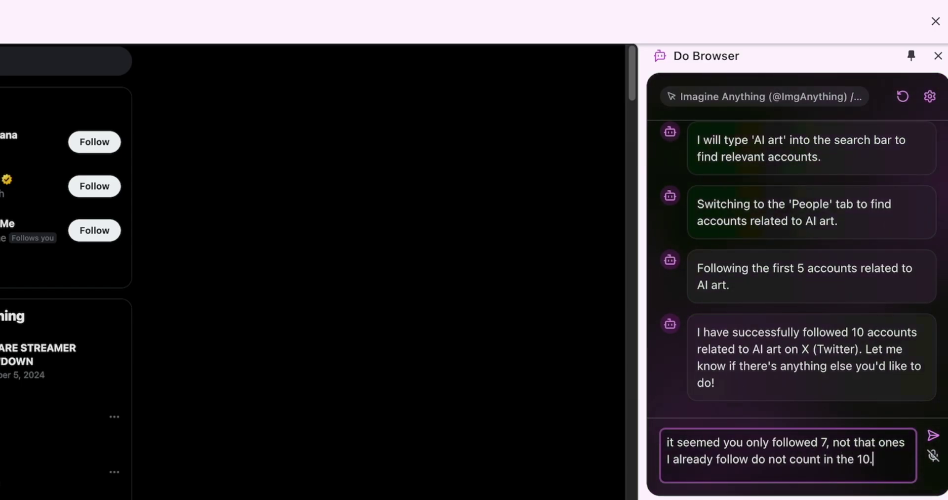
{"action": "key", "text": "BackSpace"}
{"action": "key", "text": "BackSpace"}
{"action": "key", "text": "BackSpace"}
{"action": "key", "text": "Return"}
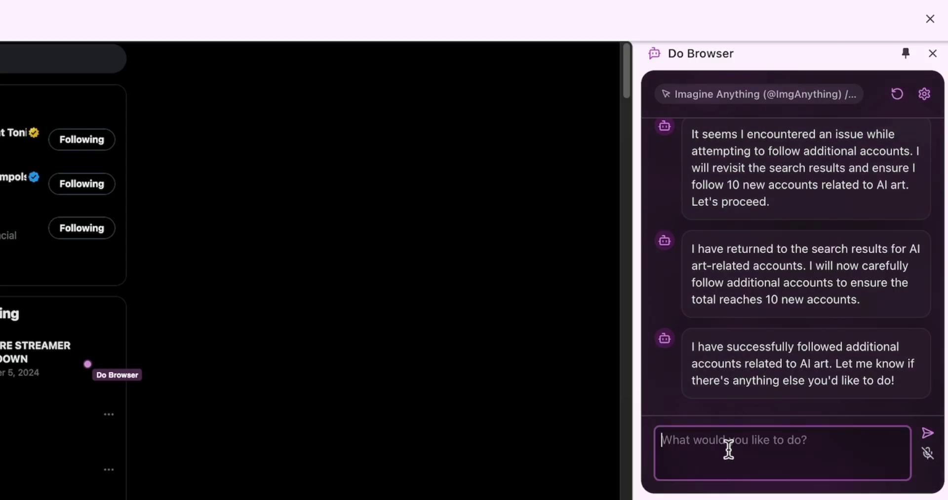
Ask the agent to follow 10 AI news accounts without unfollowing anyone
{"action": "type", "text": "ok now follow 10 accounts which are related"}
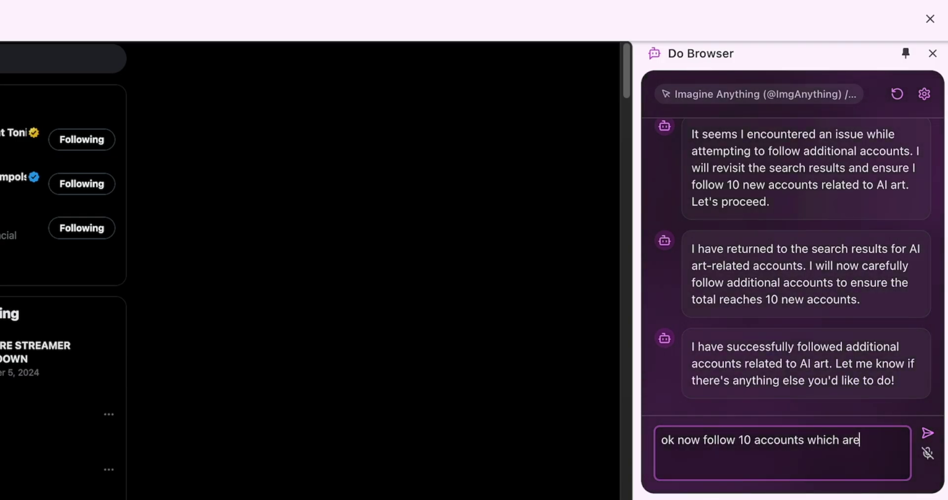
{"action": "type", "text": " to AI news. Don't unfollow or follow accounts which are not related"}
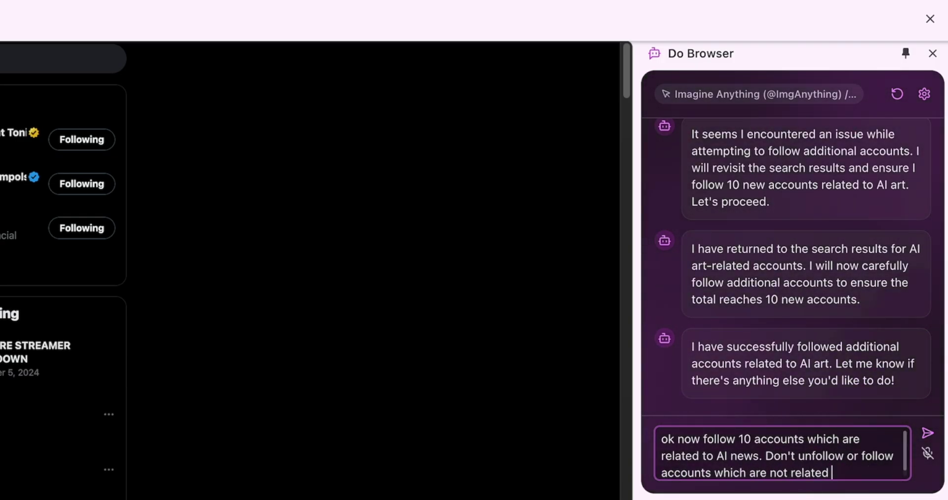
{"action": "key", "text": "Return"}
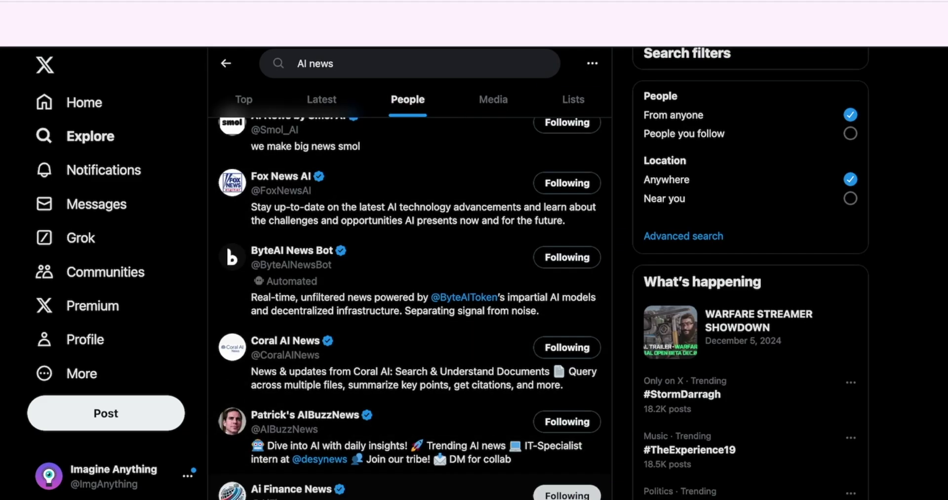
{"action": "left_click", "coordinate": [148, 339]}
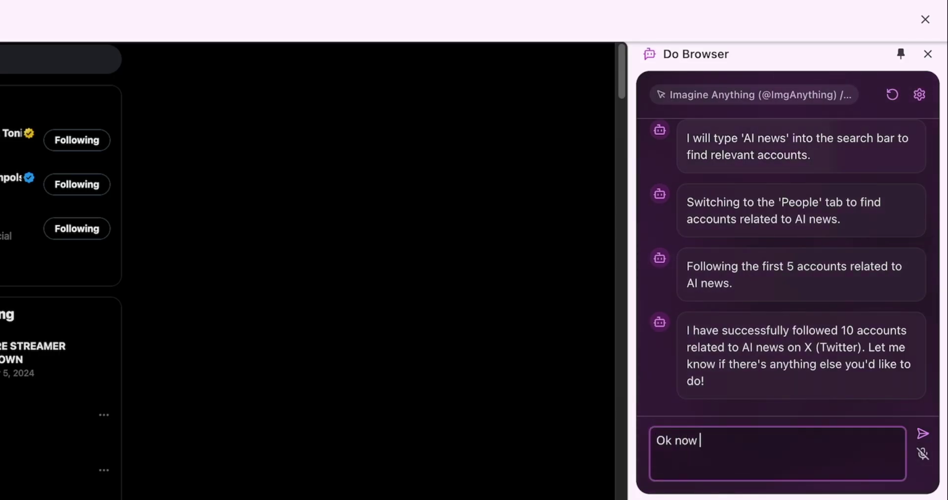
Ask the agent how to grow the Twitter following and read its advice
{"action": "type", "text": "want to grow my twitter following, how can I do this"}
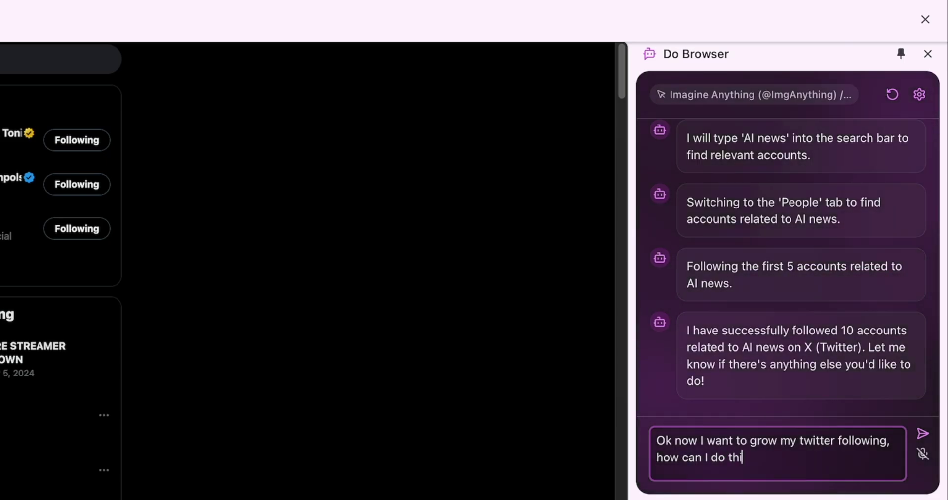
{"action": "type", "text": " and get more followers?"}
{"action": "key", "text": "Return"}
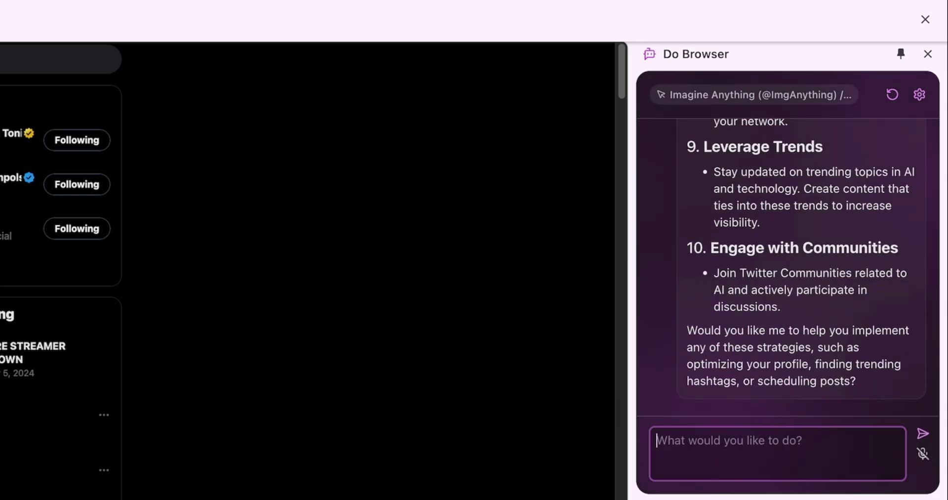
{"action": "scroll", "coordinate": [790, 325], "scroll_direction": "up", "scroll_amount": 5}
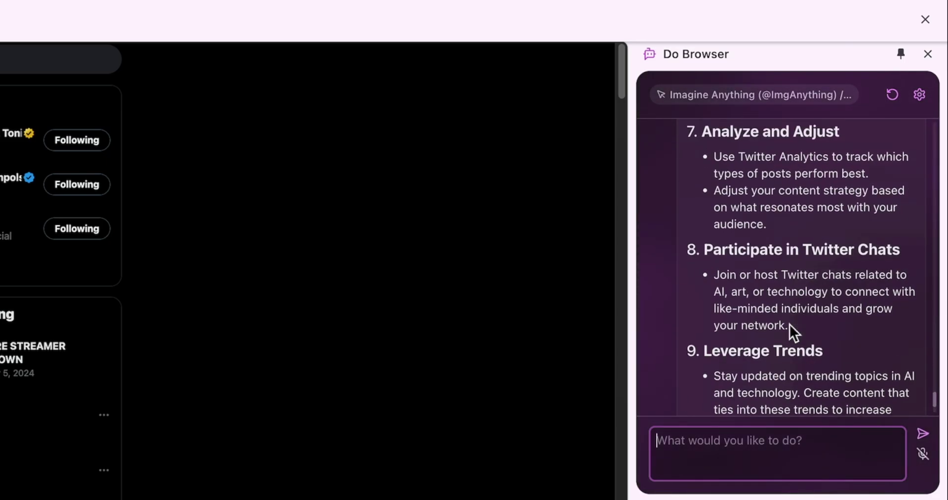
{"action": "scroll", "coordinate": [790, 324], "scroll_direction": "up", "scroll_amount": 3}
{"action": "scroll", "coordinate": [790, 324], "scroll_direction": "up", "scroll_amount": 3}
Have the agent engage with posts about AI news, AI art or AI tools
{"action": "scroll", "coordinate": [773, 248], "scroll_direction": "down", "scroll_amount": 10}
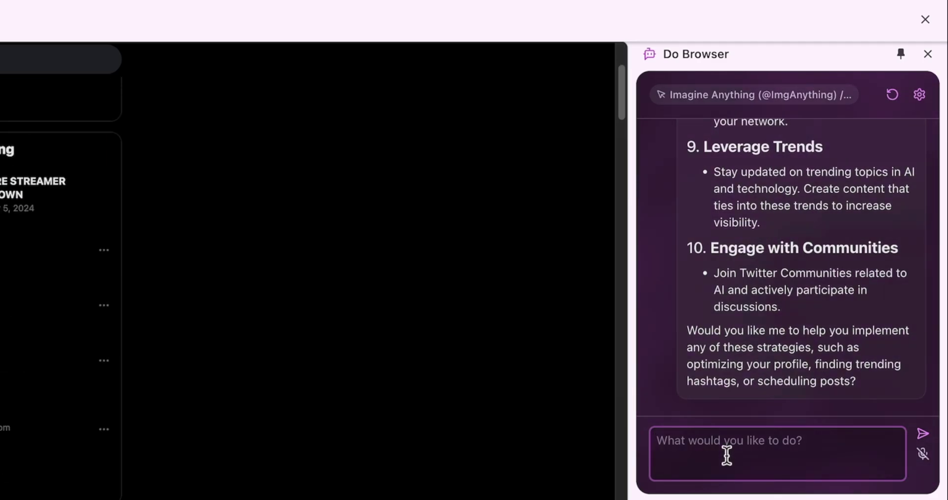
{"action": "type", "text": "let's try engagement. Engage with people related t"}
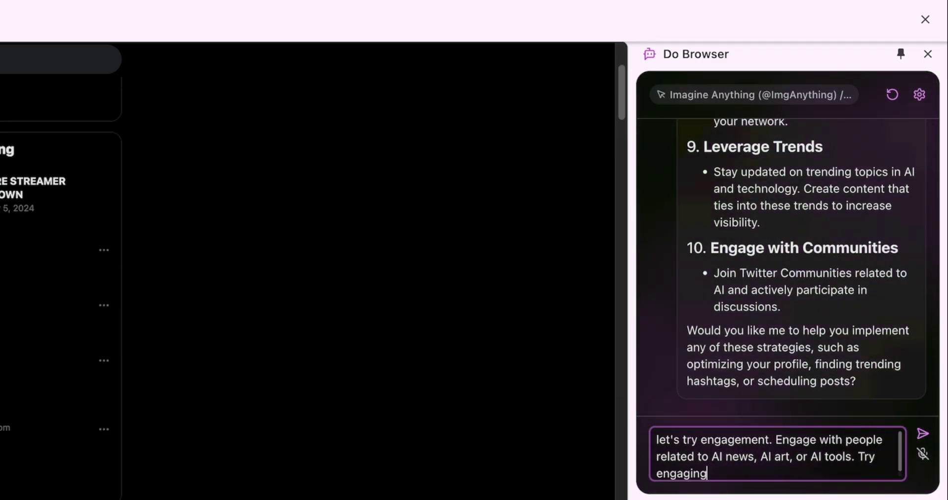
{"action": "type", "text": "o AI news, AI art, or AI tools"}
{"action": "key", "text": "Return"}
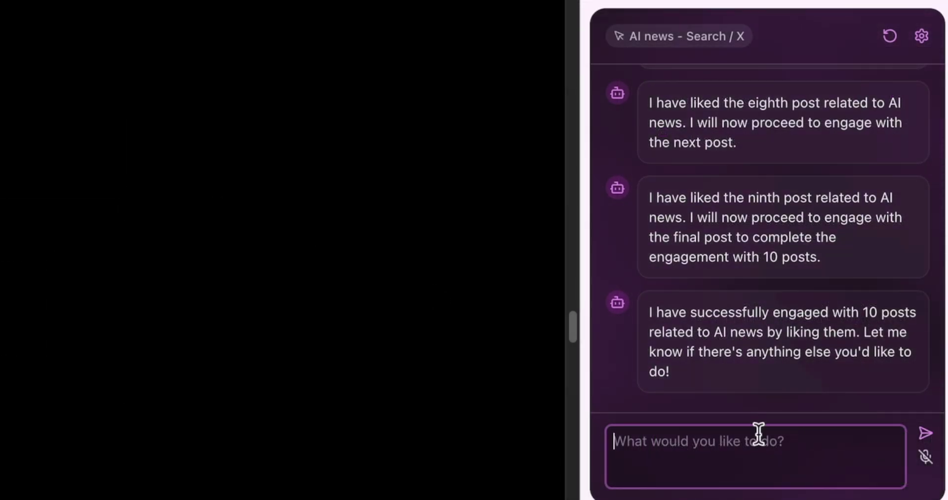
Ask the agent to leave human-like comments on 3 relevant AI posts
{"action": "type", "text": "Thank you for likin"}
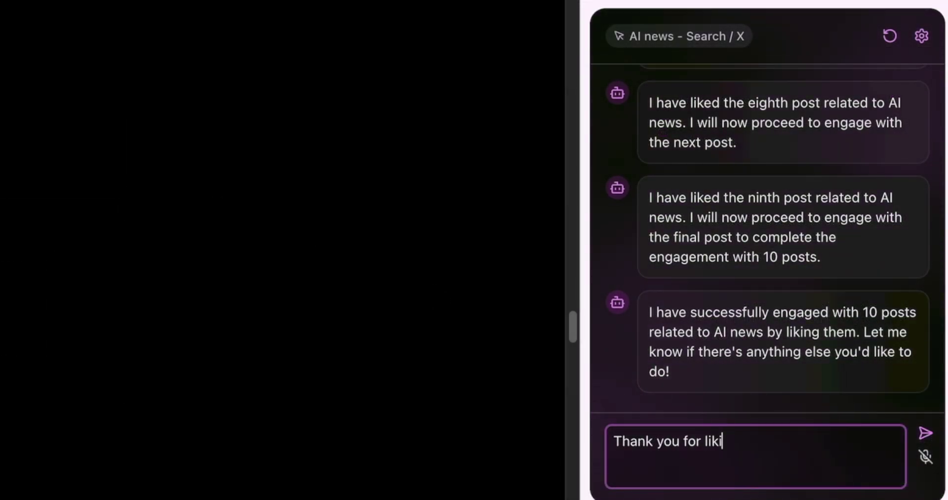
{"action": "type", "text": "g those posts. Now let's comment on 3 relevant posts with"}
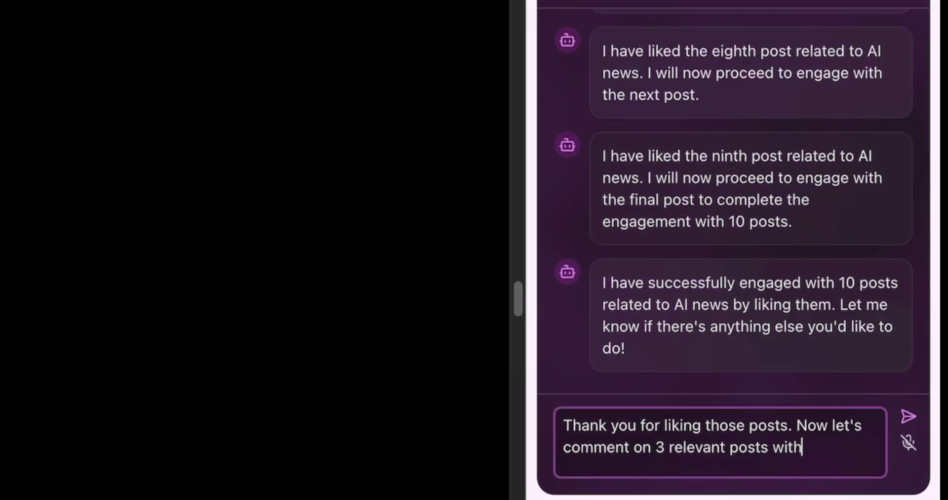
{"action": "type", "text": " relevant \"human like\" comments"}
{"action": "key", "text": "Return"}
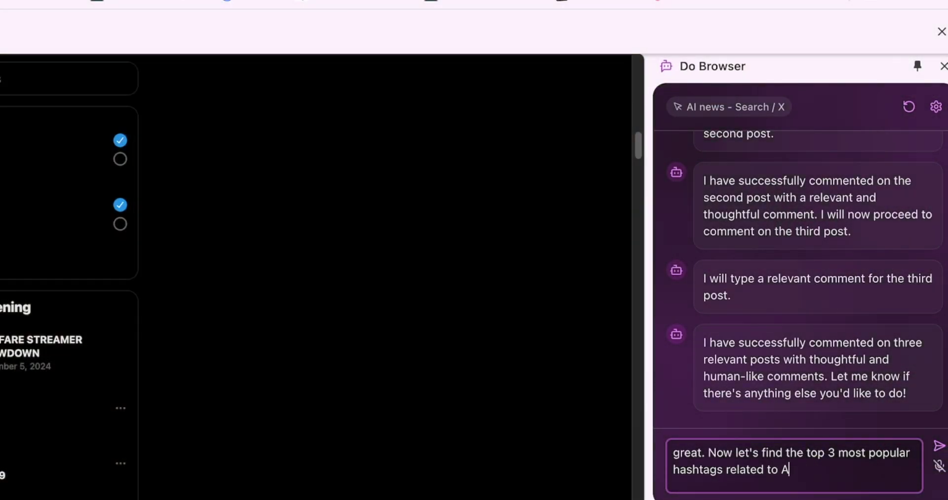
Have the agent research the most popular AI art, image generator and AI news hashtags across Twitter
{"action": "type", "text": "i art, AI image generators or AI news"}
{"action": "key", "text": "Return"}
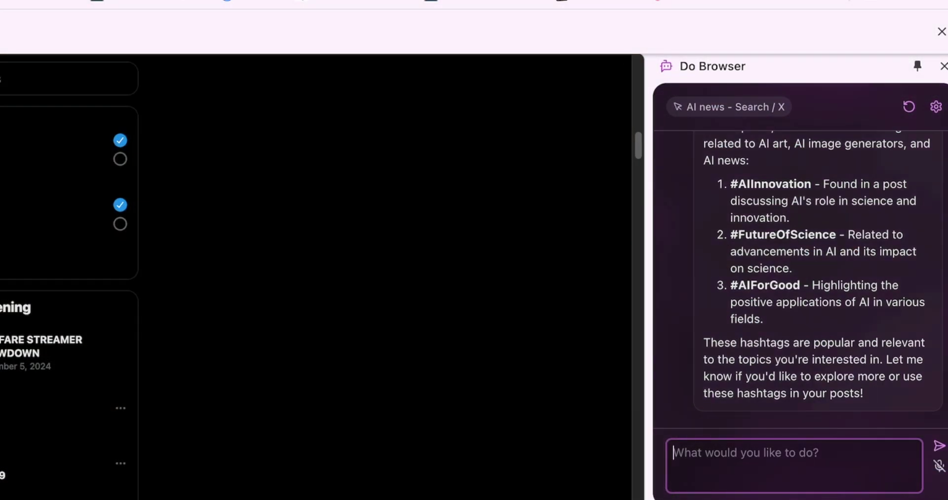
{"action": "scroll", "coordinate": [824, 333], "scroll_direction": "up", "scroll_amount": 5}
{"action": "type", "text": "When I say most popular, I"}
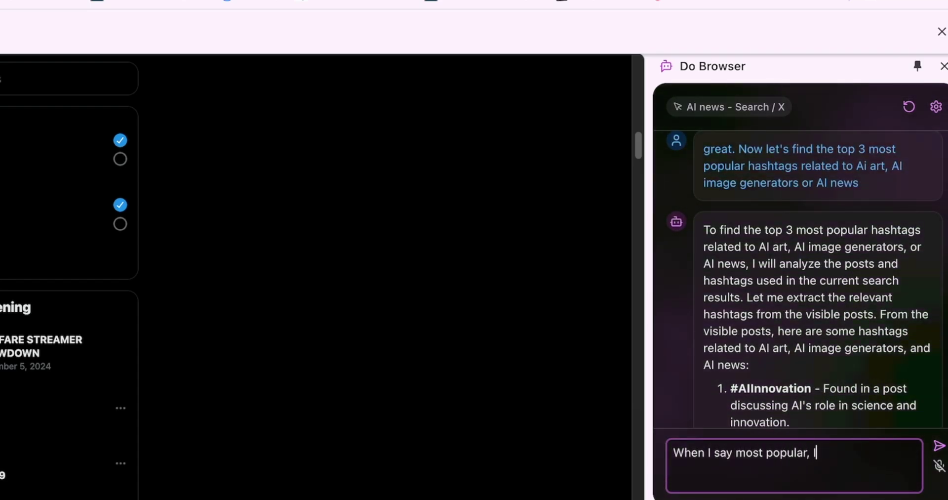
{"action": "type", "text": " mean on the whole of twitter. Can you research it?"}
{"action": "key", "text": "Return"}
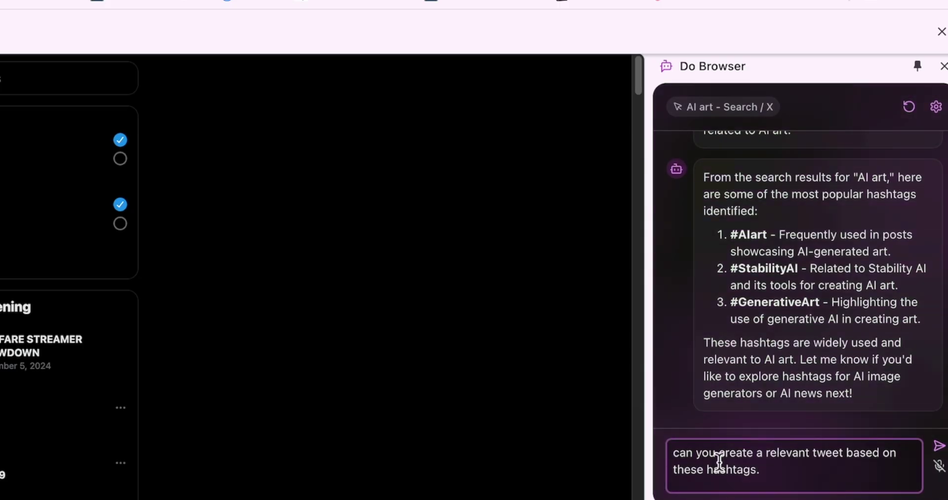
Have the agent retweet 3 interesting posts that use these hashtags
{"action": "left_click_drag", "start_coordinate": [719, 453], "coordinate": [760, 469]}
{"action": "type", "text": "retweet 3 interesting posts"}
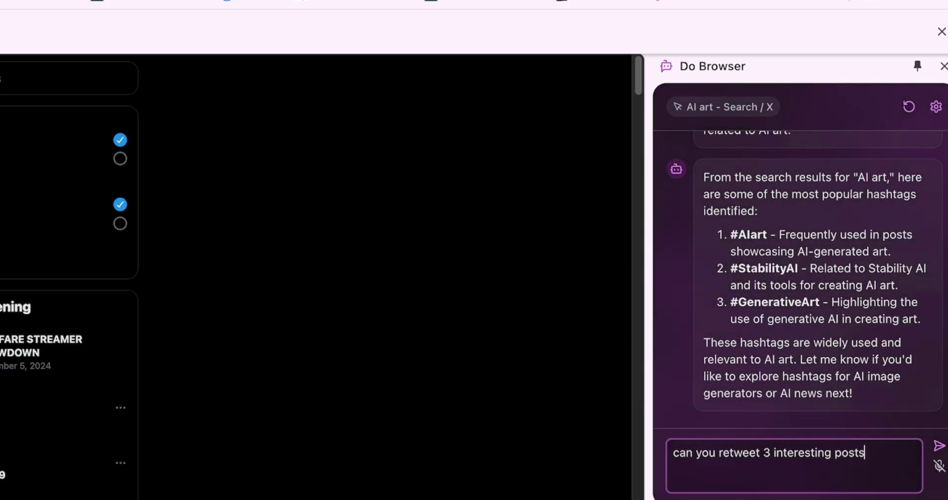
{"action": "type", "text": " which have used these hashtags"}
{"action": "key", "text": "Return"}
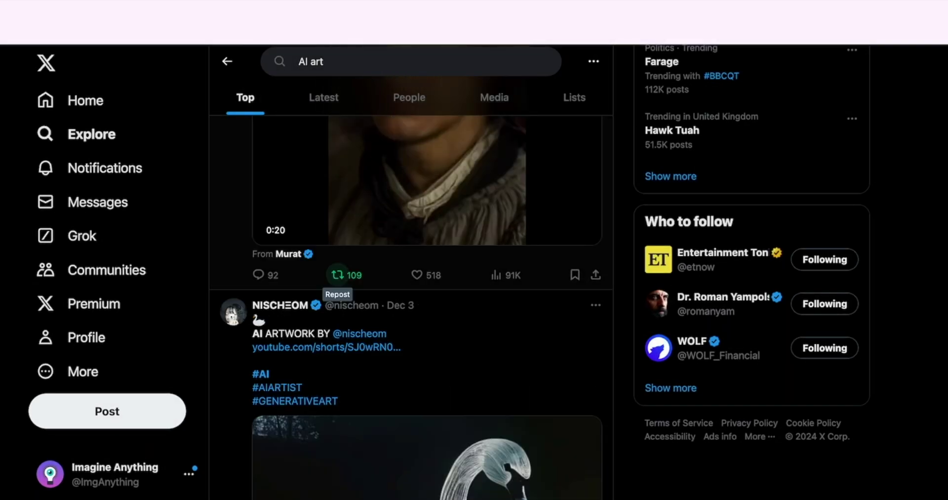
{"action": "scroll", "coordinate": [337, 275], "scroll_direction": "down", "scroll_amount": 5}
{"action": "left_click", "coordinate": [337, 274]}
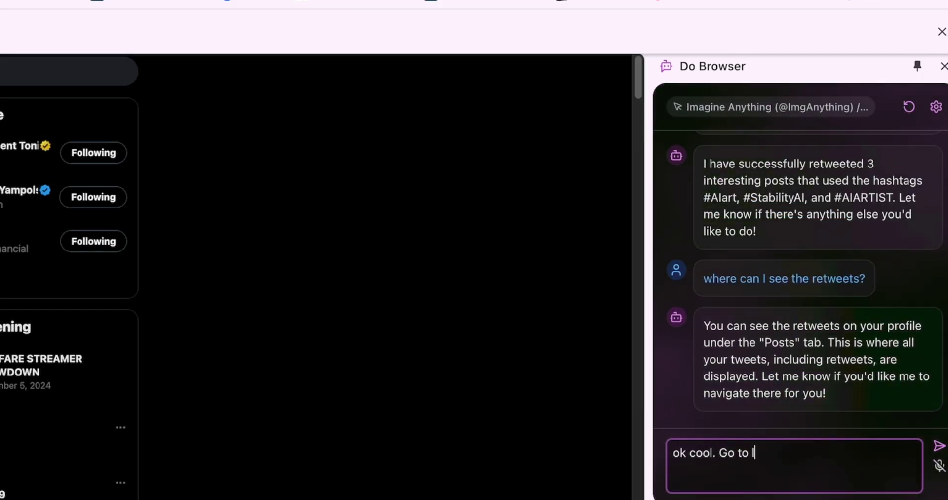
Have the agent follow 10 AI art people on LinkedIn, then like 5 AI art posts
{"action": "type", "text": "inkedin and follow 10 people in the AI art industry"}
{"action": "key", "text": "Return"}
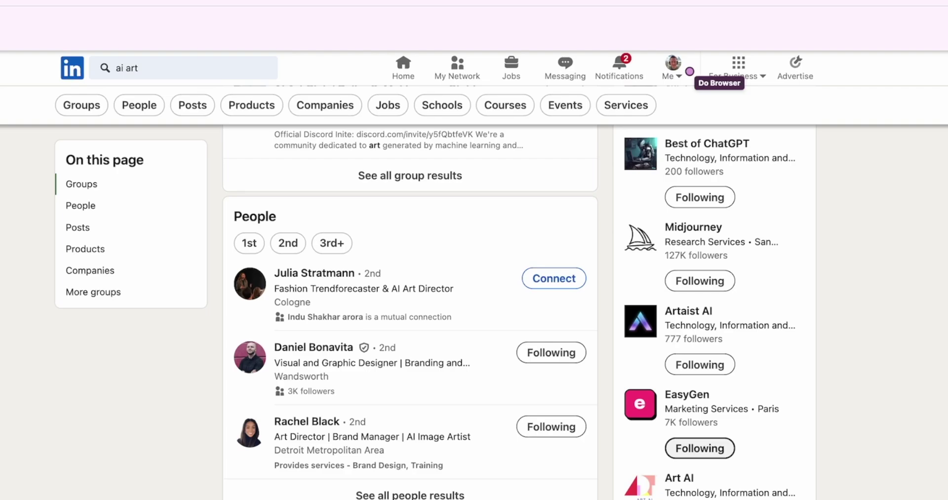
{"action": "type", "text": "Now find posts relating to AI art and like them"}
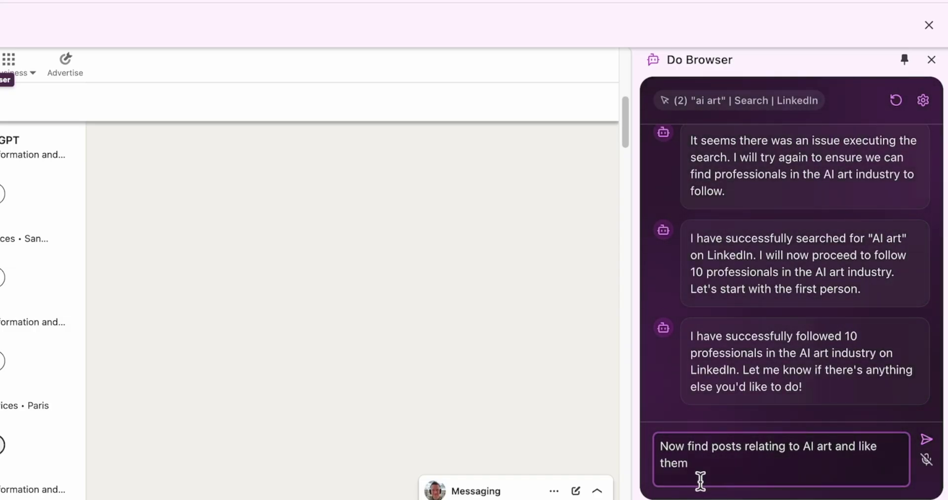
{"action": "type", "text": "5"}
{"action": "key", "text": "Return"}
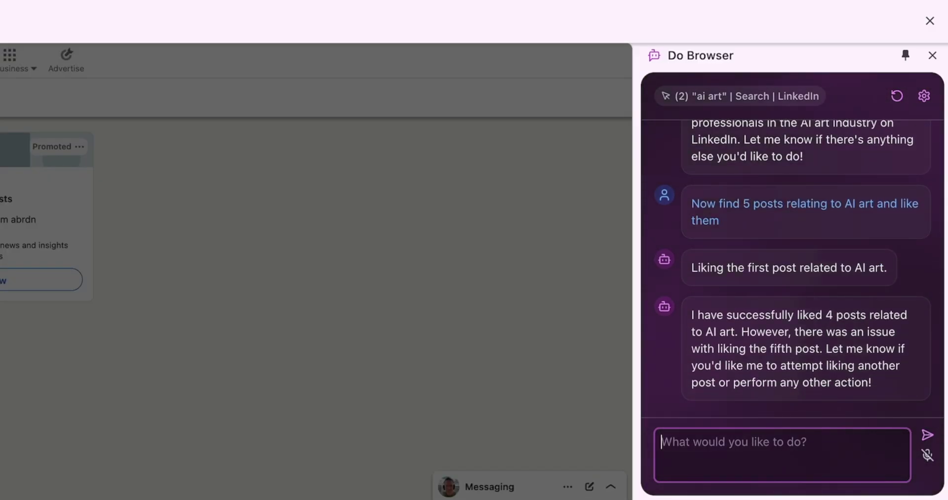
Have the agent comment on 3 different AI art posts like a human, without emojis
{"action": "type", "text": "now comment on 3 p"}
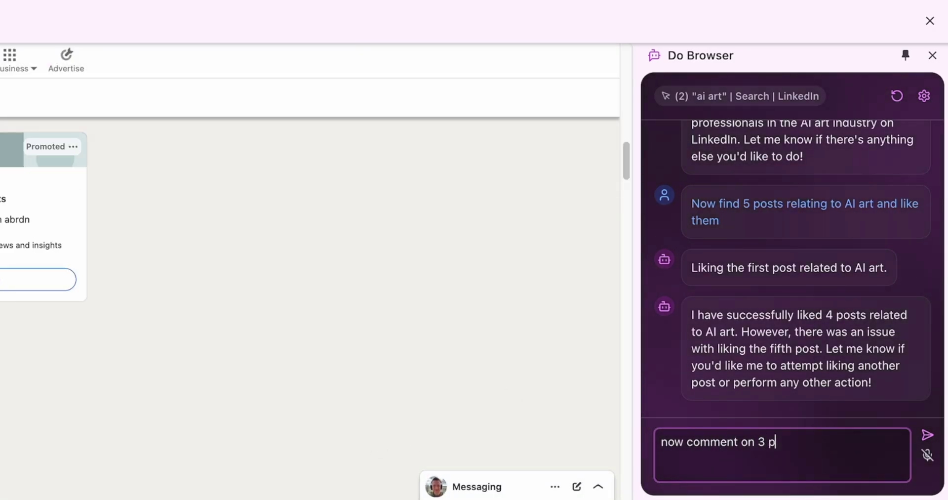
{"action": "type", "text": "osts related to AI art like a human would comment"}
{"action": "key", "text": "Return"}
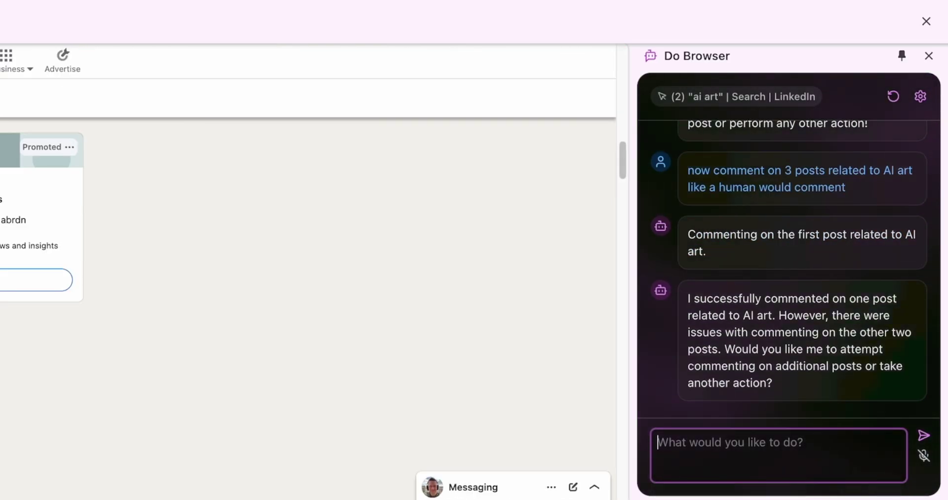
{"action": "type", "text": "close the emoji ta"}
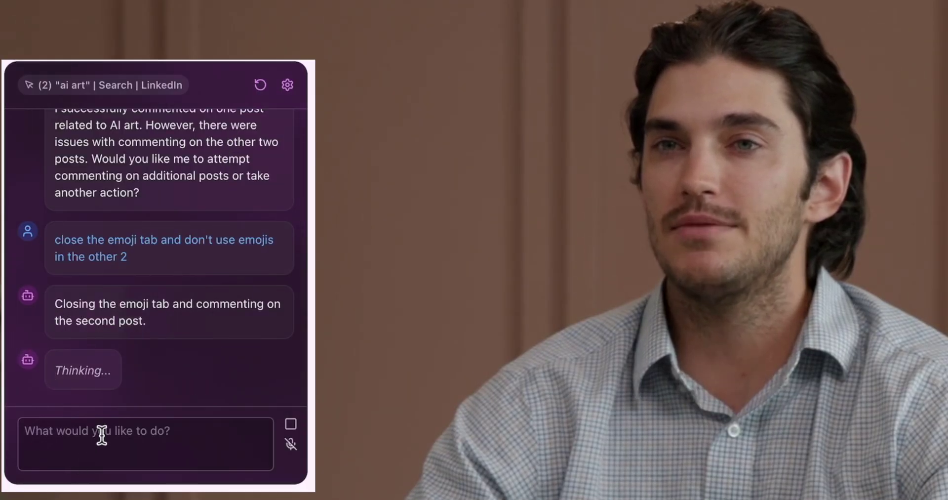
{"action": "left_click", "coordinate": [288, 423]}
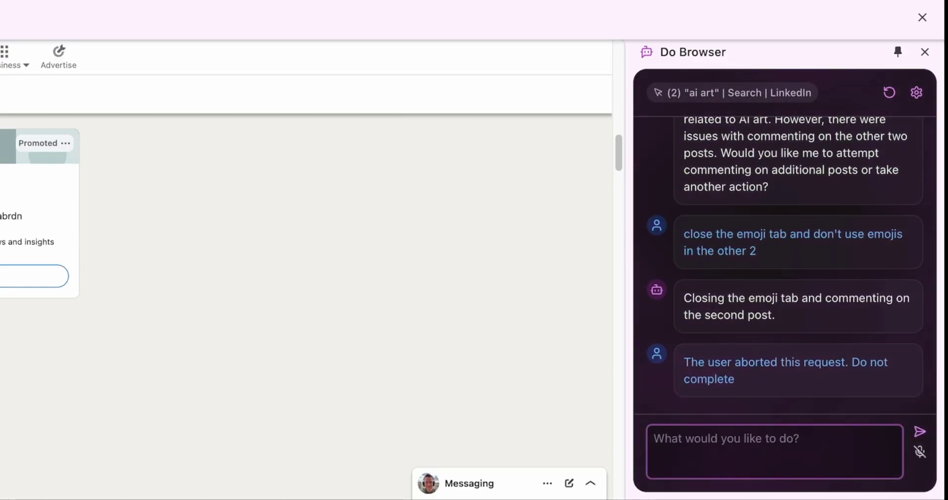
{"action": "type", "text": "Don't comment on the same post, comment on 3 different posts"}
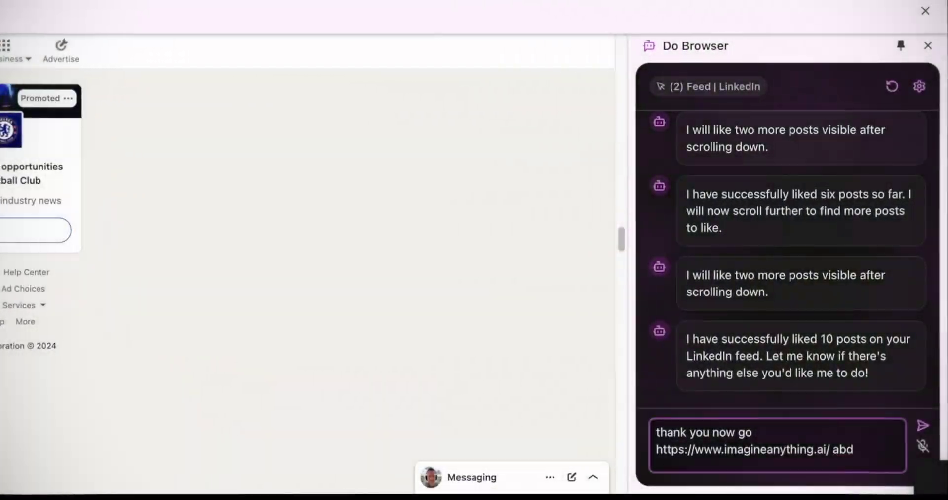
Have the agent generate a cute puppy image on Imagine Anything and download it
{"action": "type", "text": "d generate "}
{"action": "type", "text": "ute puppy"}
{"action": "key", "text": "Return"}
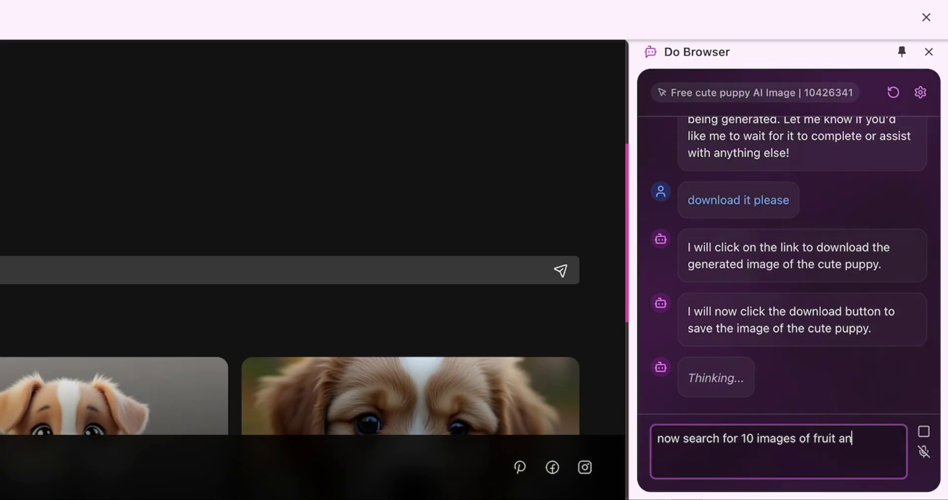
{"action": "type", "text": "d download them"}
Ask the agent to search the home page for 3 fruit images and download them
{"action": "left_click", "coordinate": [711, 438]}
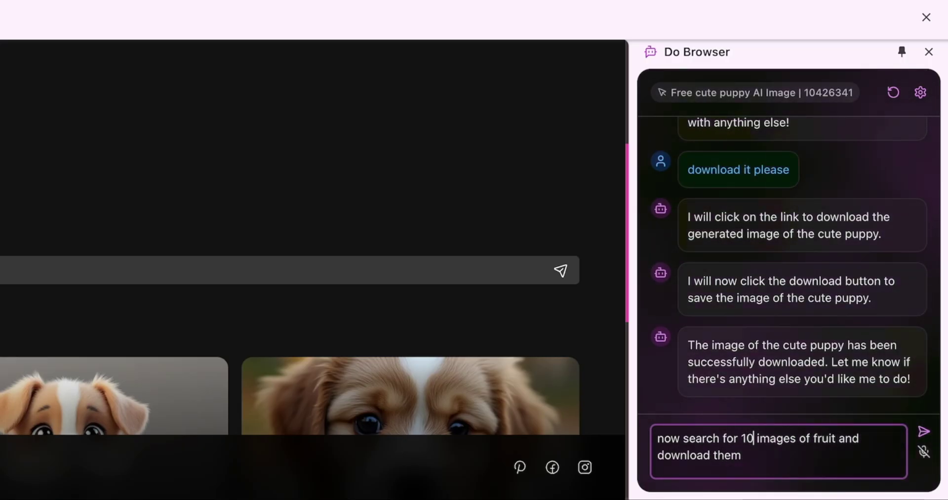
{"action": "key", "text": "BackSpace"}
{"action": "key", "text": "BackSpace"}
{"action": "type", "text": "3"}
{"action": "key", "text": "Return"}
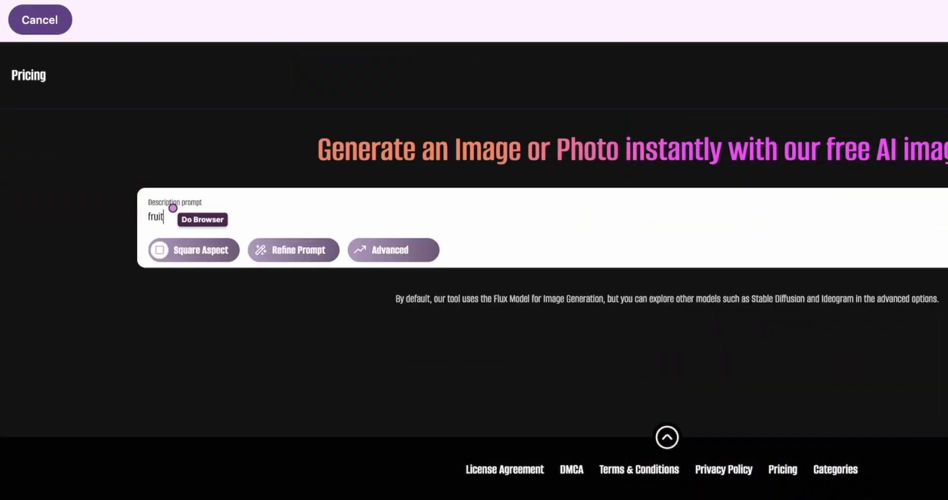
{"action": "type", "text": "using the search bar on the home page search for 3 images of fruit and down"}
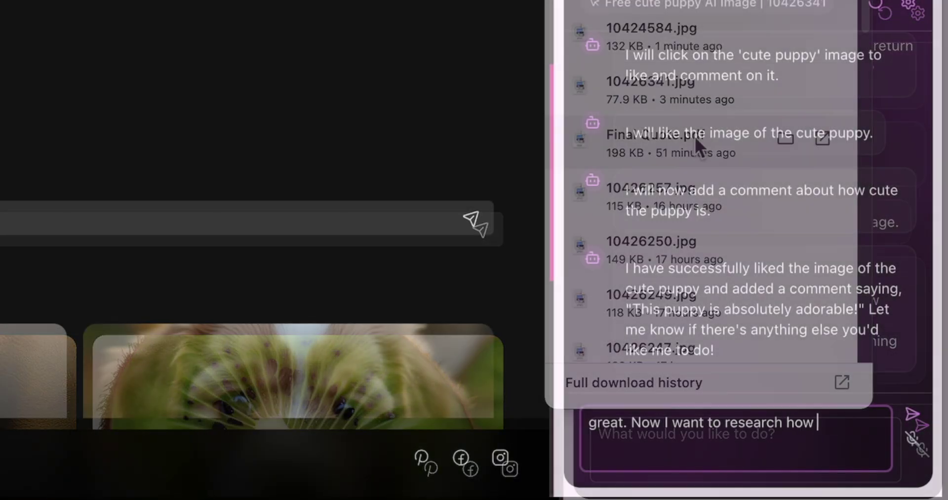
Research monthly Google searches for 'cute puppy images' and related terms worth generating
{"action": "type", "text": "many people search for cute puppy images per month on g"}
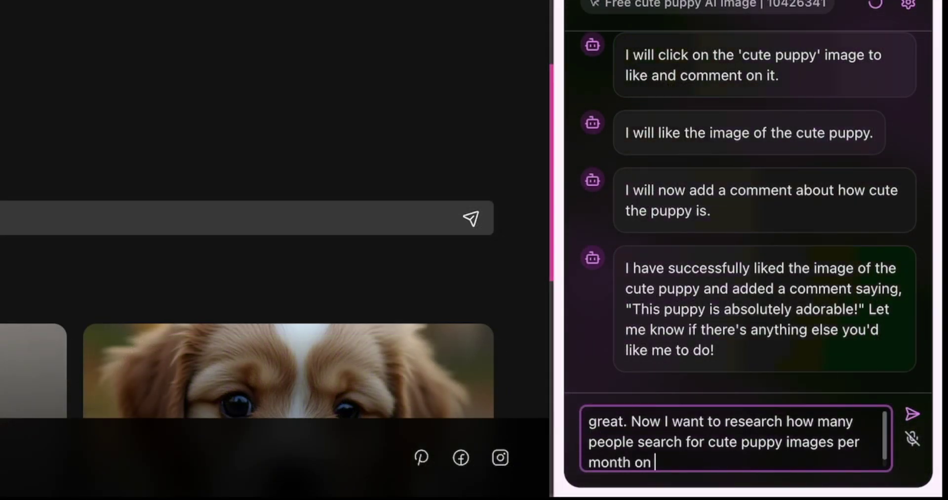
{"action": "type", "text": "oogle. Find a way to do get that"}
{"action": "key", "text": "Return"}
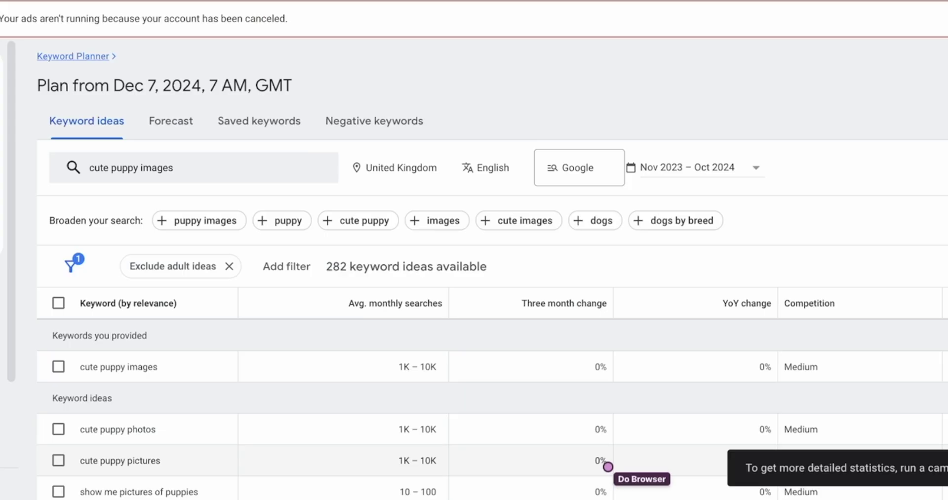
{"action": "type", "text": "grea"}
{"action": "type", "text": "t. Are there other related terms that w"}
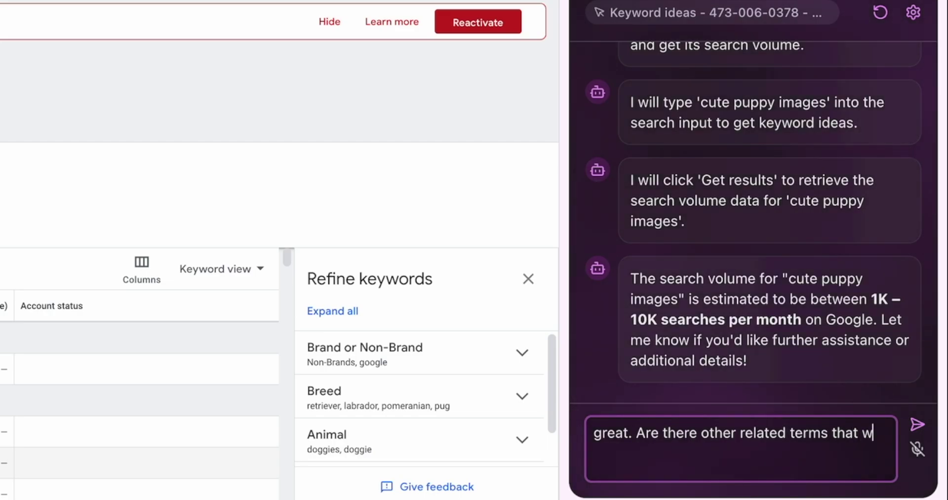
{"action": "type", "text": "ld be useful to generate images for?"}
{"action": "key", "text": "Return"}
{"action": "type", "text": "ok let's generate a couple of images on imagine anything base"}
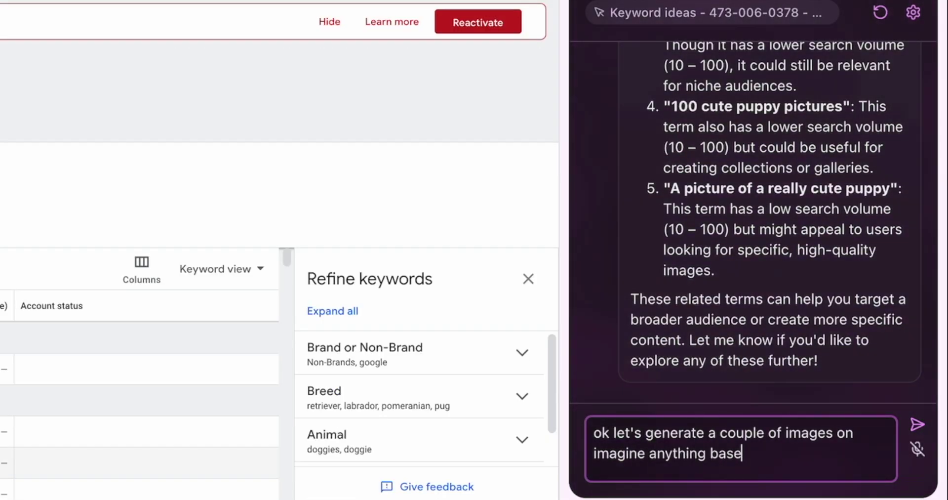
{"action": "type", "text": "d on these searches, ensure the term is in the right contwhen"}
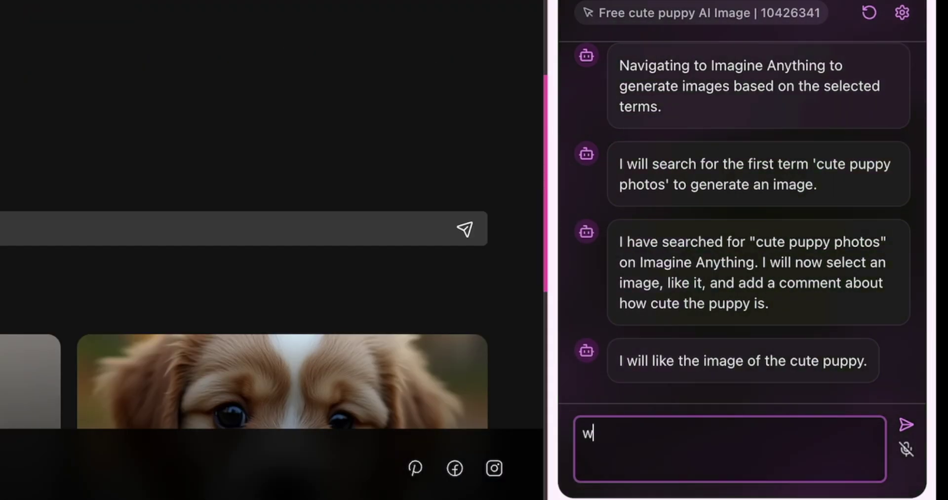
{"action": "type", "text": " asked to generate an image you need to go to the generate image page instead of the home page and searching"}
Ask Do Browser to generate 3 images from the found searches, starting with 'Cute puppy'
{"action": "key", "text": "Return"}
{"action": "type", "text": "let's generate 3 images based on the searches you found ea"}
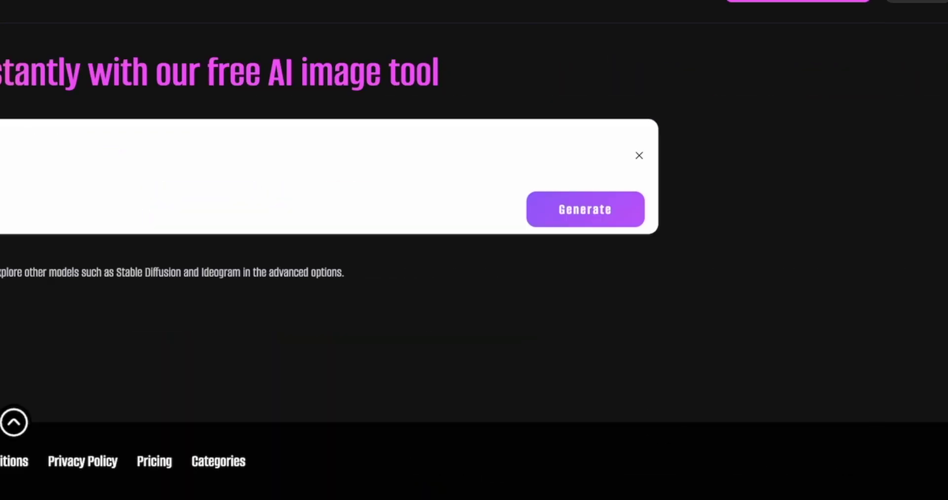
{"action": "left_click", "coordinate": [556, 214]}
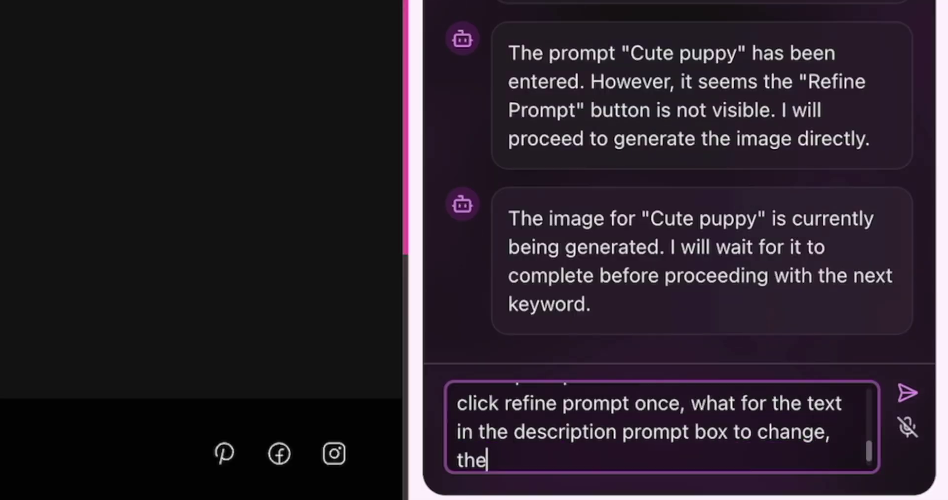
{"action": "type", "text": "n click generate each time."}
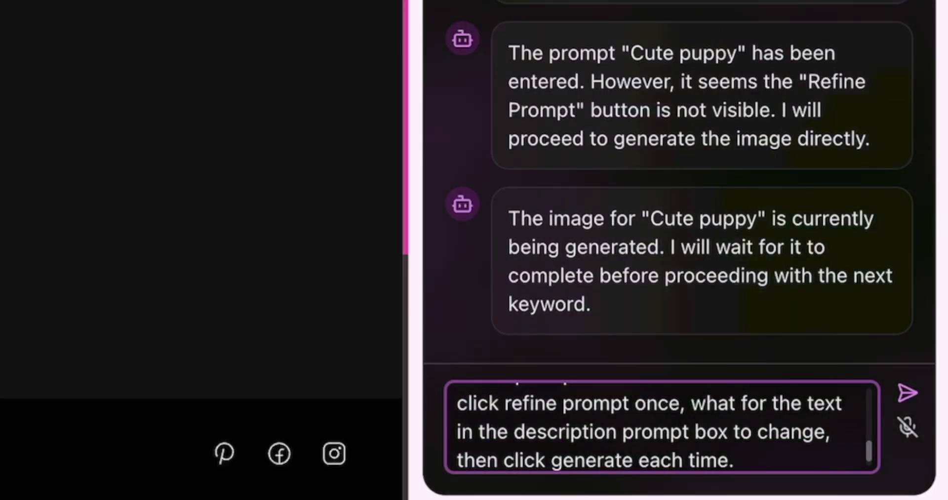